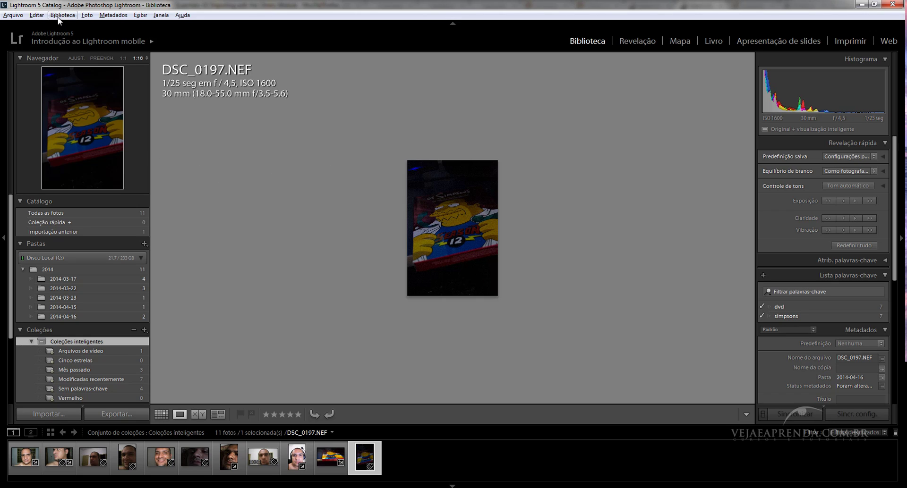
Open Configurações do catálogo from the Editar menu.
{"action": "left_click", "coordinate": [36, 15]}
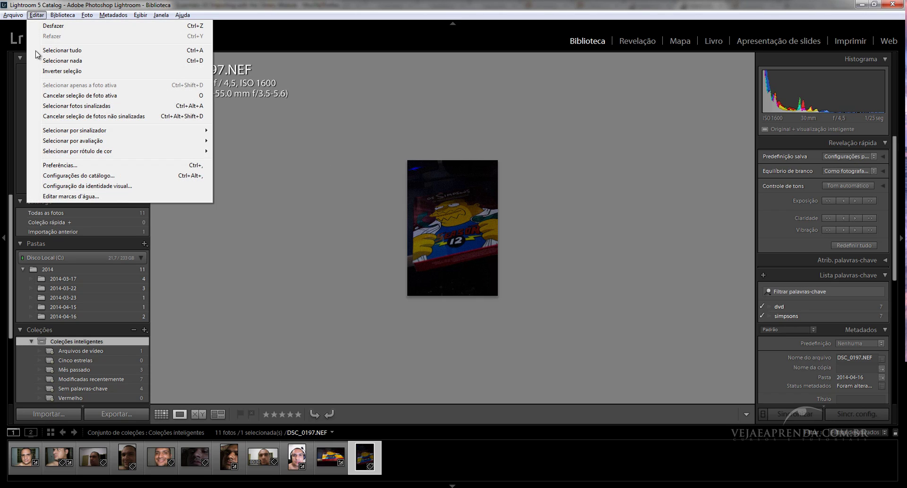
{"action": "left_click", "coordinate": [90, 176]}
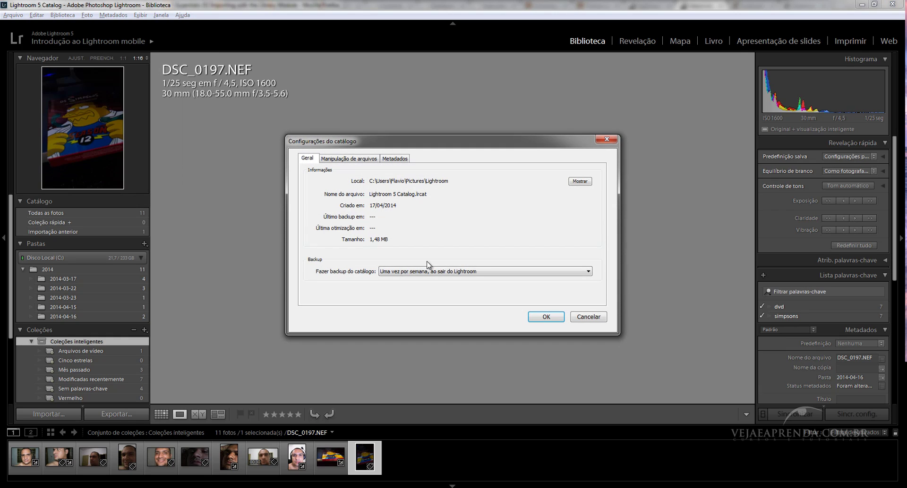
On the Manipulação de arquivos page, set Qualidade de visualização to Alta.
{"action": "left_click", "coordinate": [345, 160]}
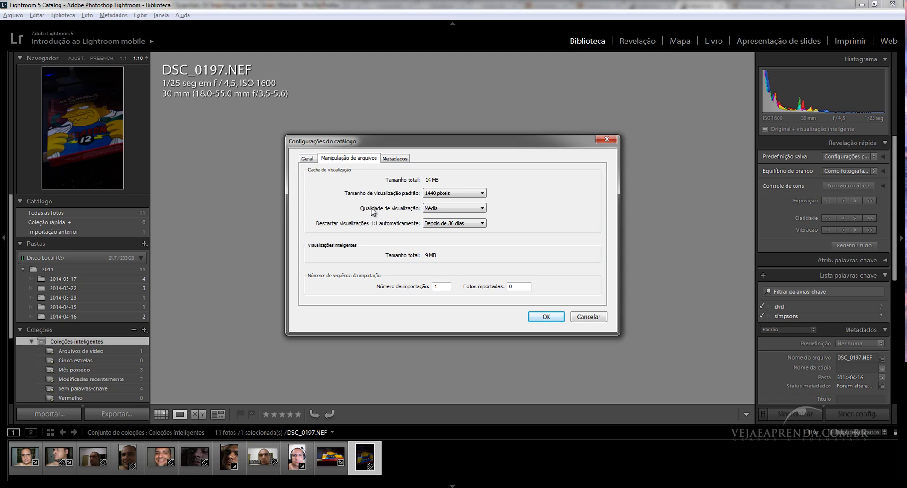
{"action": "left_click", "coordinate": [464, 209]}
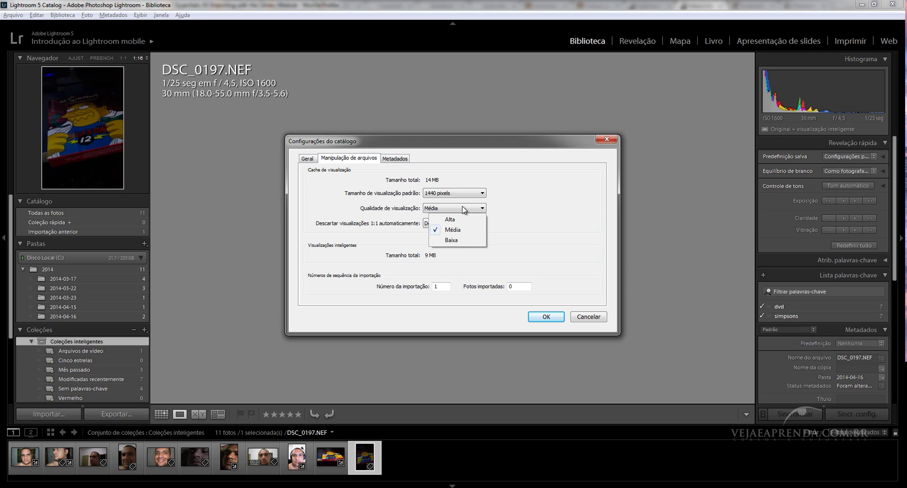
{"action": "left_click", "coordinate": [463, 220]}
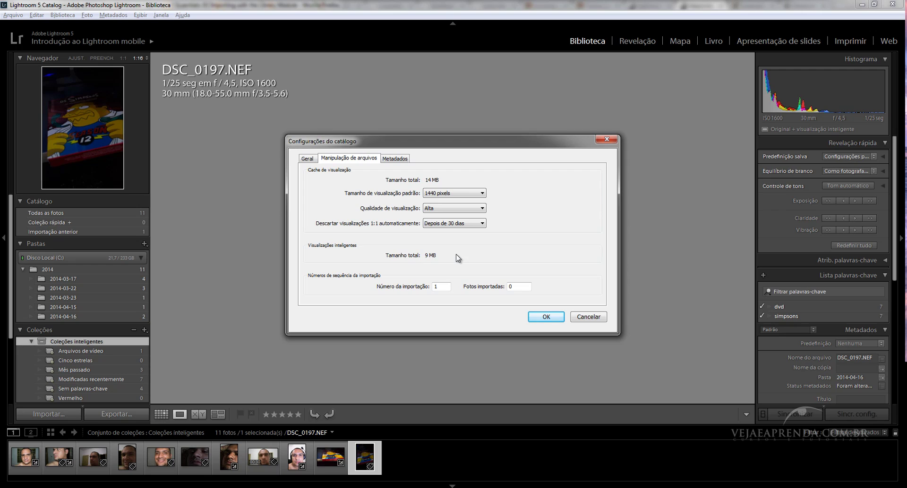
{"action": "left_click", "coordinate": [405, 159]}
Return to the Geral page and expand the Fazer backup do catálogo frequency list.
{"action": "left_click", "coordinate": [373, 159]}
{"action": "left_click", "coordinate": [314, 159]}
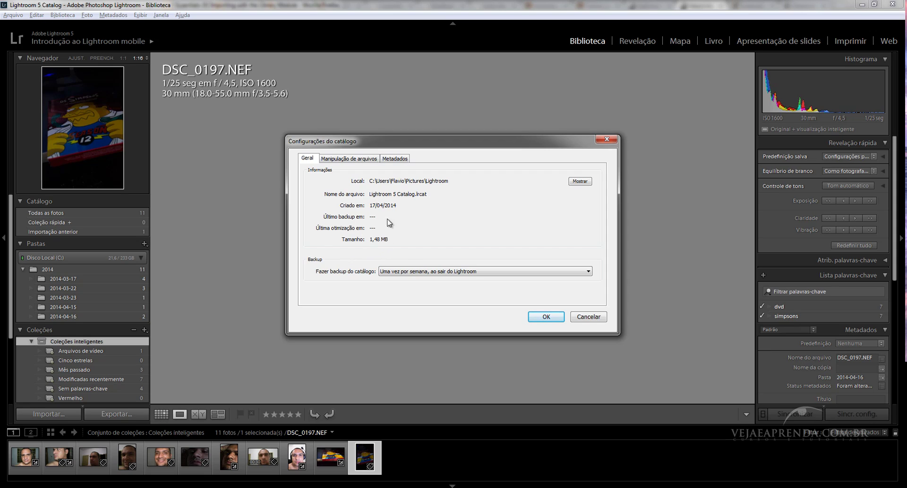
{"action": "left_click", "coordinate": [405, 273]}
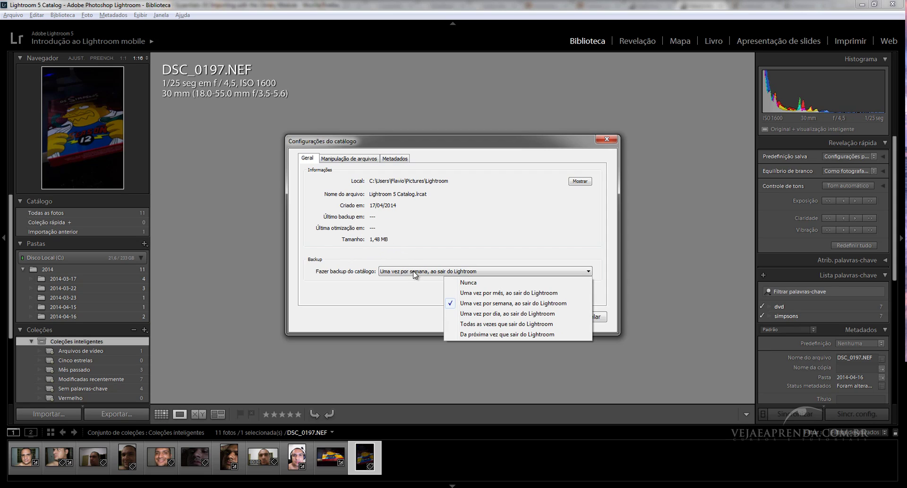
Set backups to 'Todas as vezes que sair do Lightroom' and confirm with OK.
{"action": "left_click", "coordinate": [498, 325]}
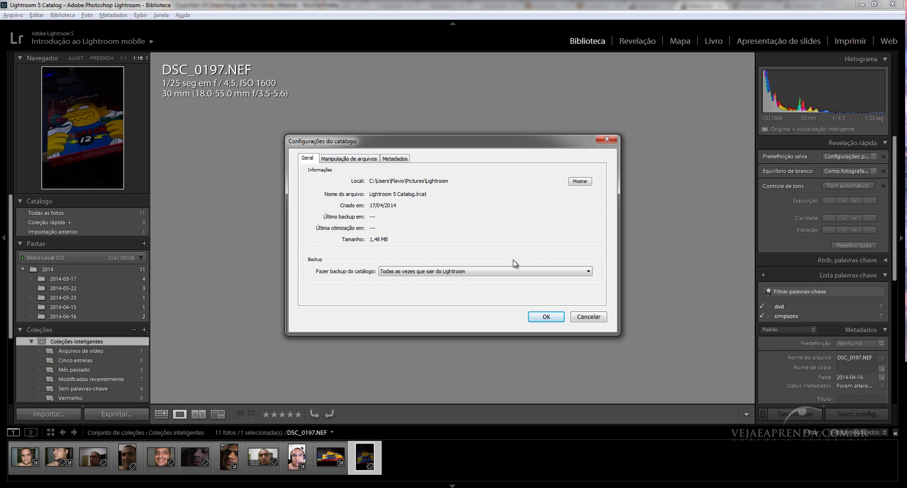
{"action": "left_click", "coordinate": [555, 316]}
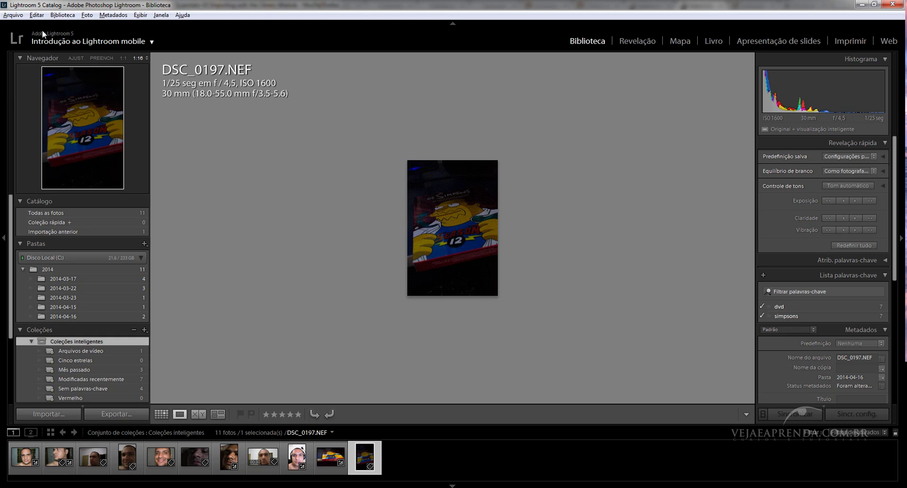
Reopen Configurações do catálogo on the Manipulação de arquivos page.
{"action": "left_click", "coordinate": [42, 17]}
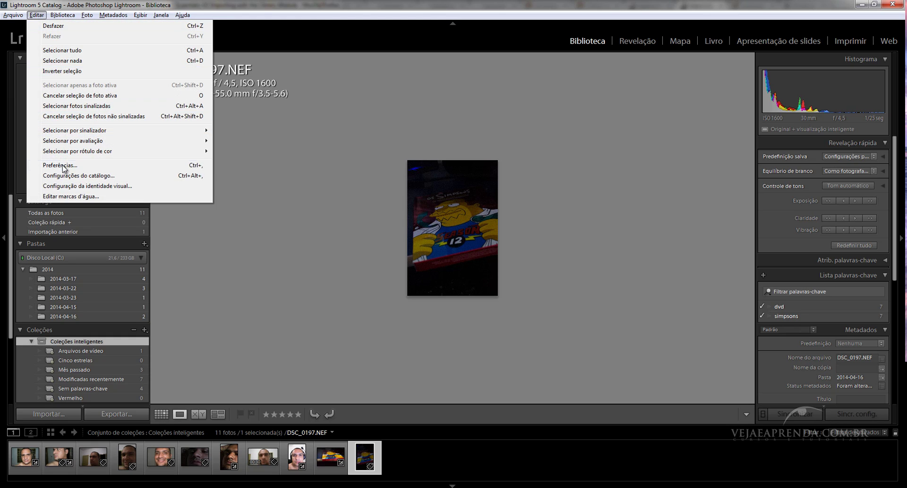
{"action": "left_click", "coordinate": [81, 176]}
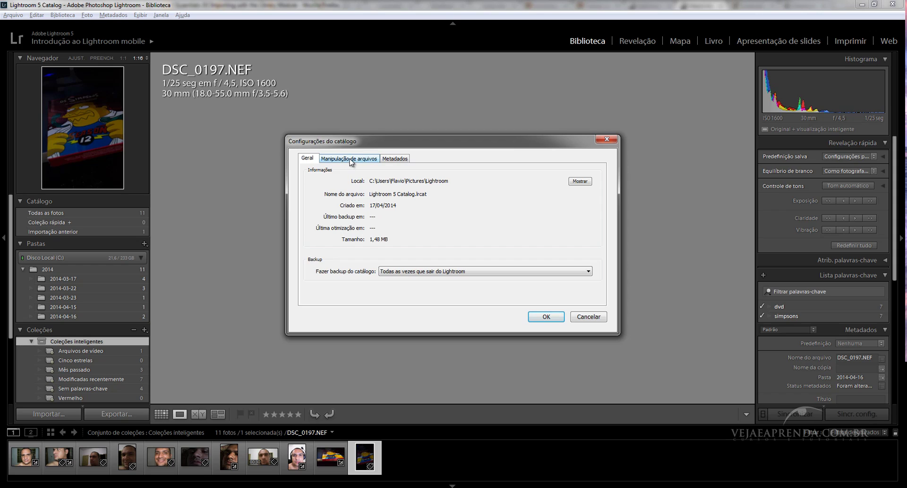
{"action": "left_click", "coordinate": [349, 159]}
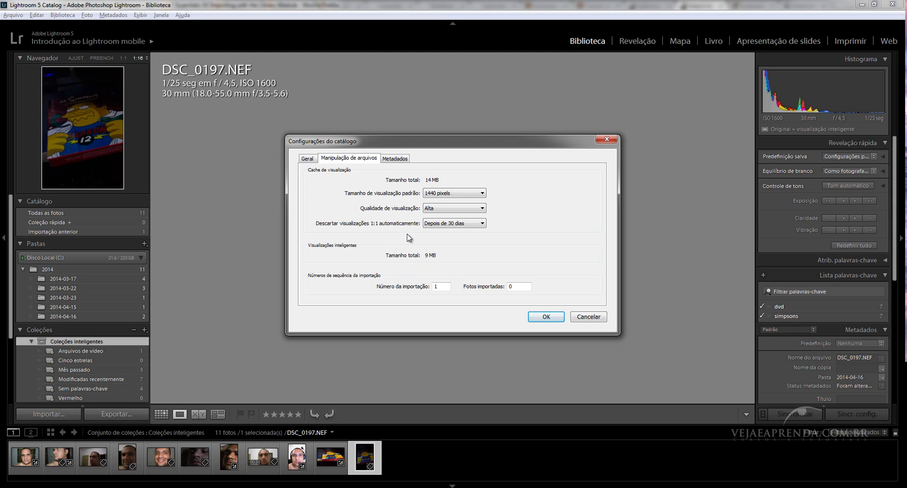
Discard 1:1 previews 'Depois de uma semana' and set standard preview size to 2048 pixels.
{"action": "left_click", "coordinate": [454, 224]}
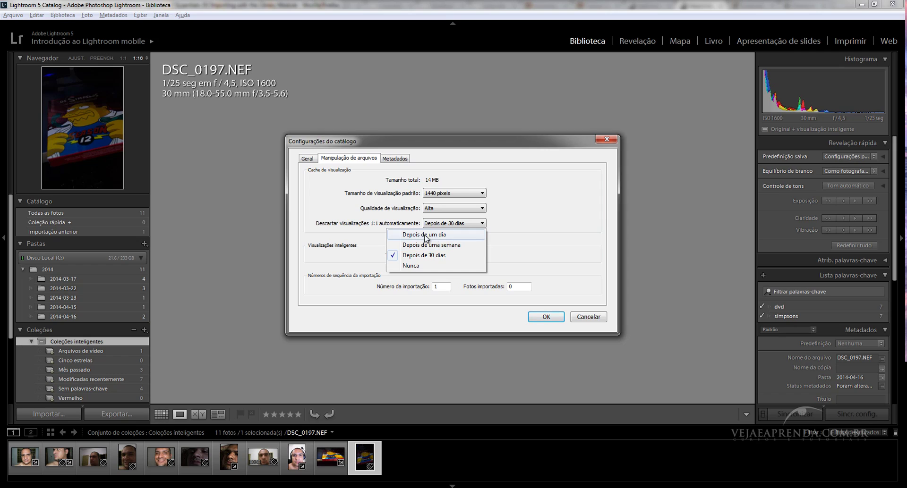
{"action": "left_click", "coordinate": [431, 247]}
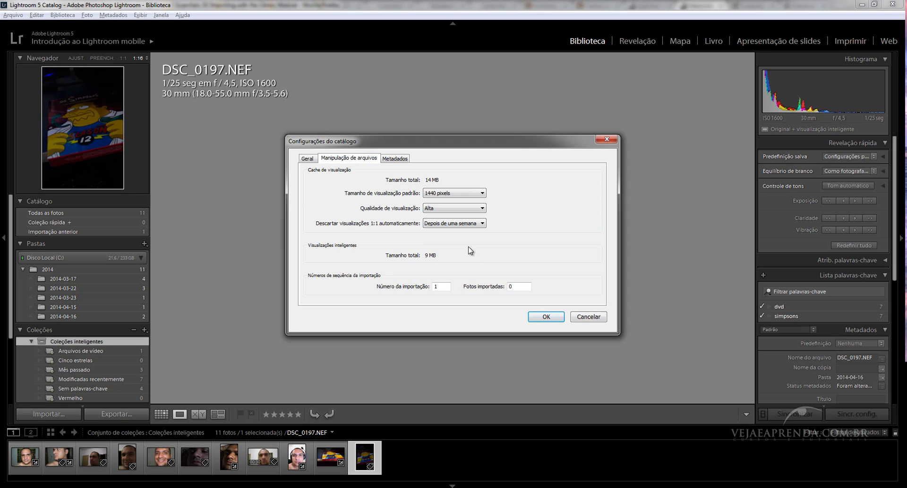
{"action": "left_click", "coordinate": [441, 194]}
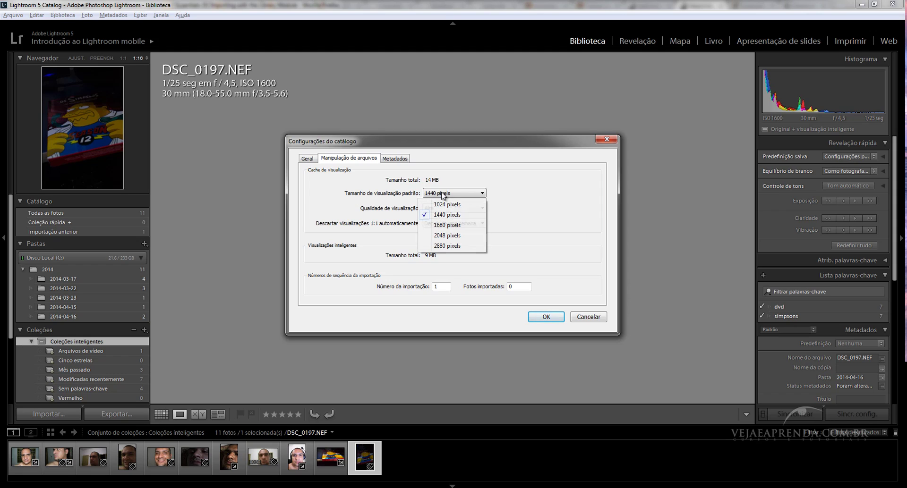
{"action": "left_click", "coordinate": [453, 239]}
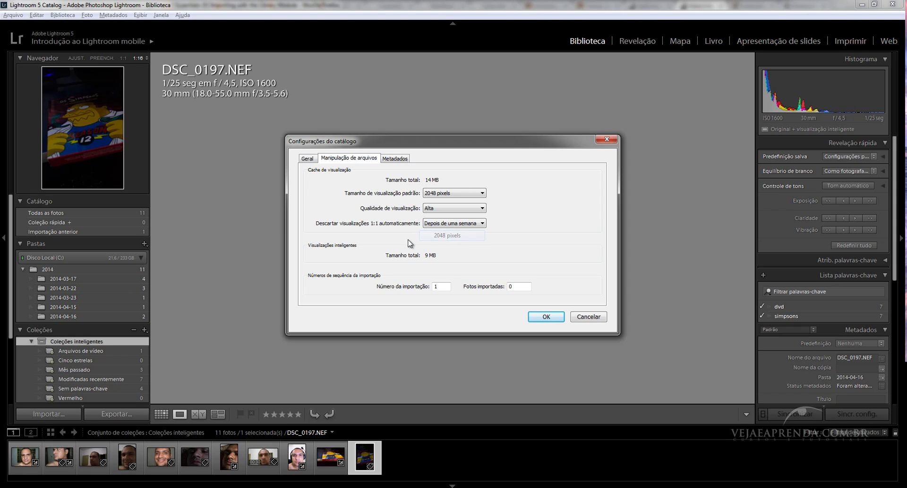
{"action": "left_click", "coordinate": [444, 195]}
Keep 2048 pixels and apply the catalog settings with OK.
{"action": "left_click", "coordinate": [444, 196]}
{"action": "left_click", "coordinate": [547, 317]}
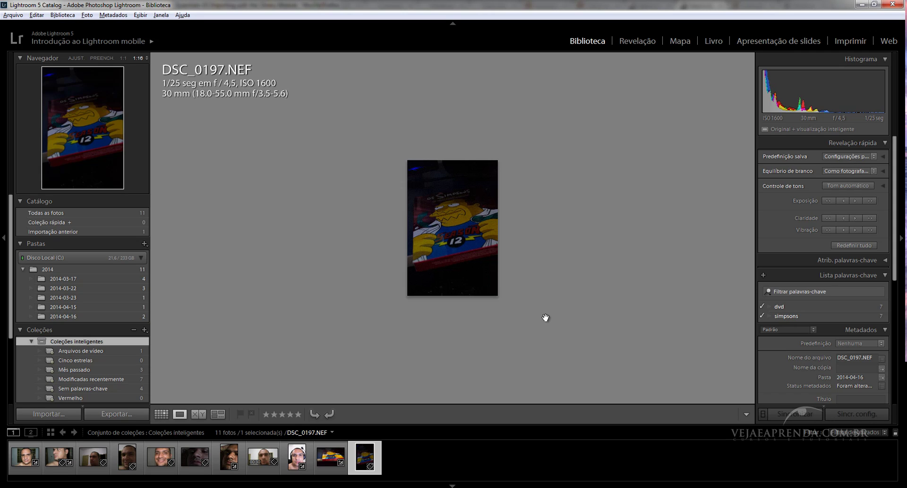